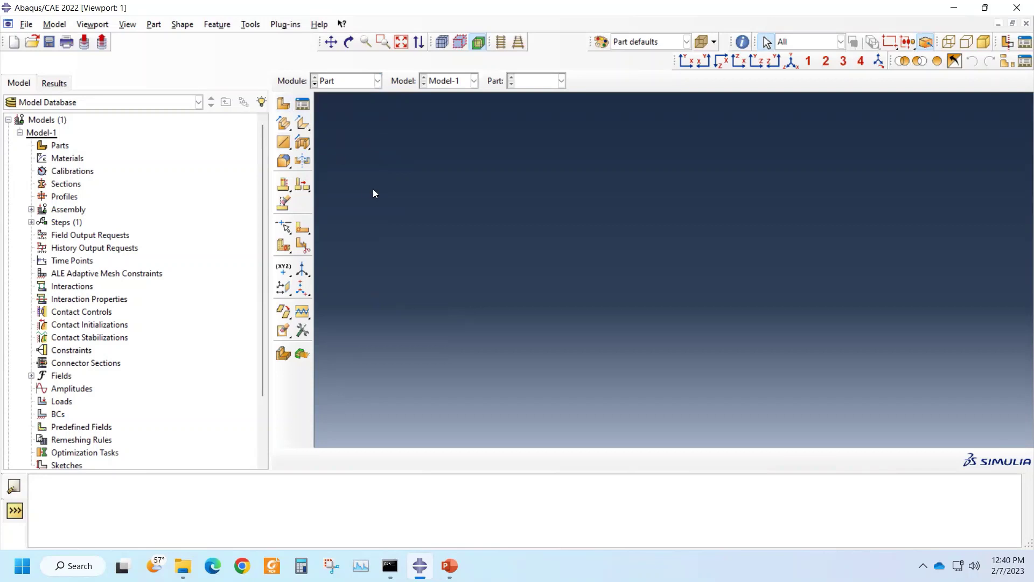
- Create a 3D deformable part with a solid extrusion base feature and an approximate size of 200
left_click(281, 104)
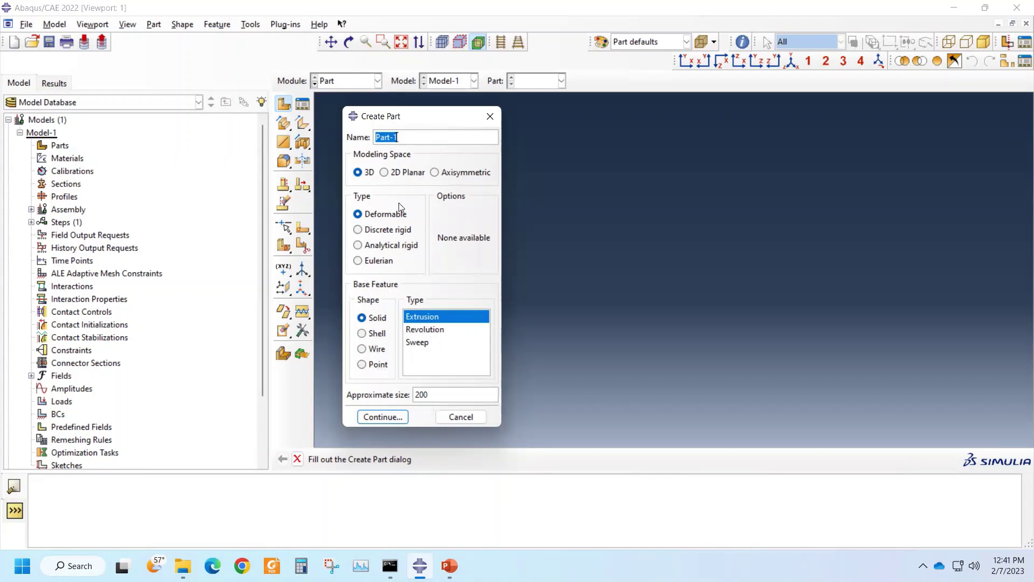
left_click(385, 173)
left_click(358, 173)
left_click(387, 414)
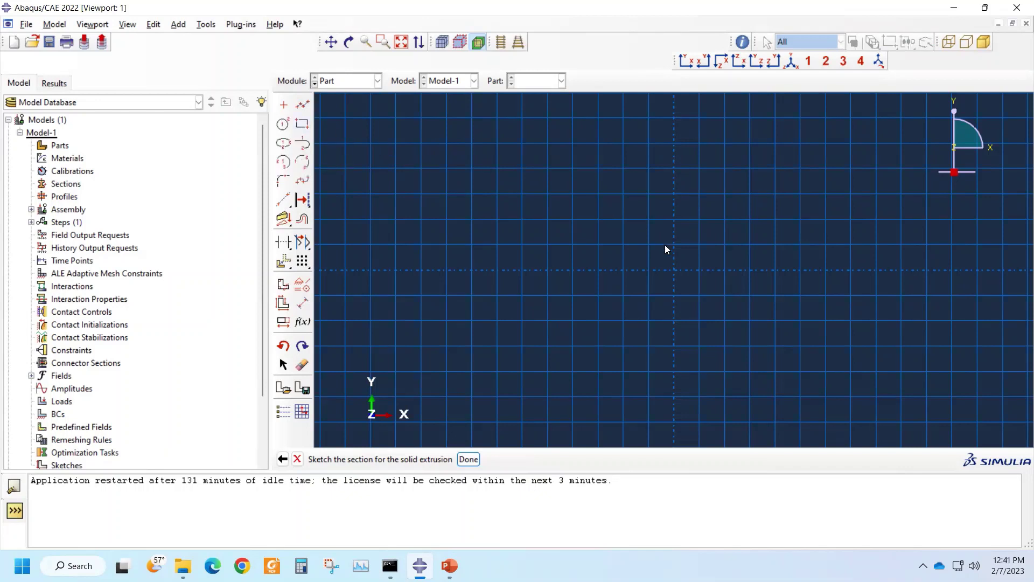
- Sketch a rectangle about 32.5 wide and 31.25 high around the sketch origin
left_click(302, 124)
left_click(617, 175)
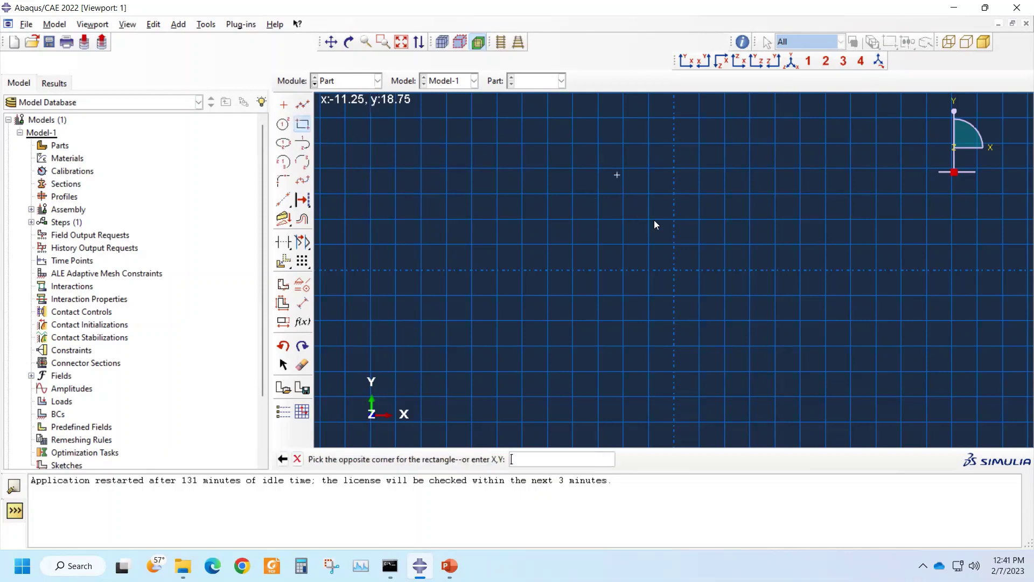
left_click(781, 332)
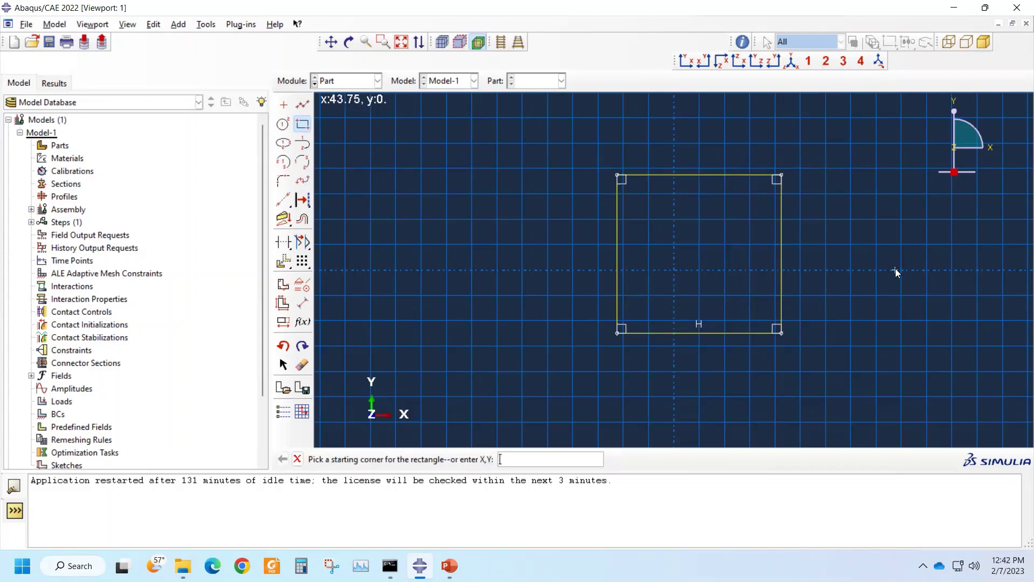
- Dimension the rectangle's vertical side and set its height to 20
left_click(303, 303)
left_click(616, 263)
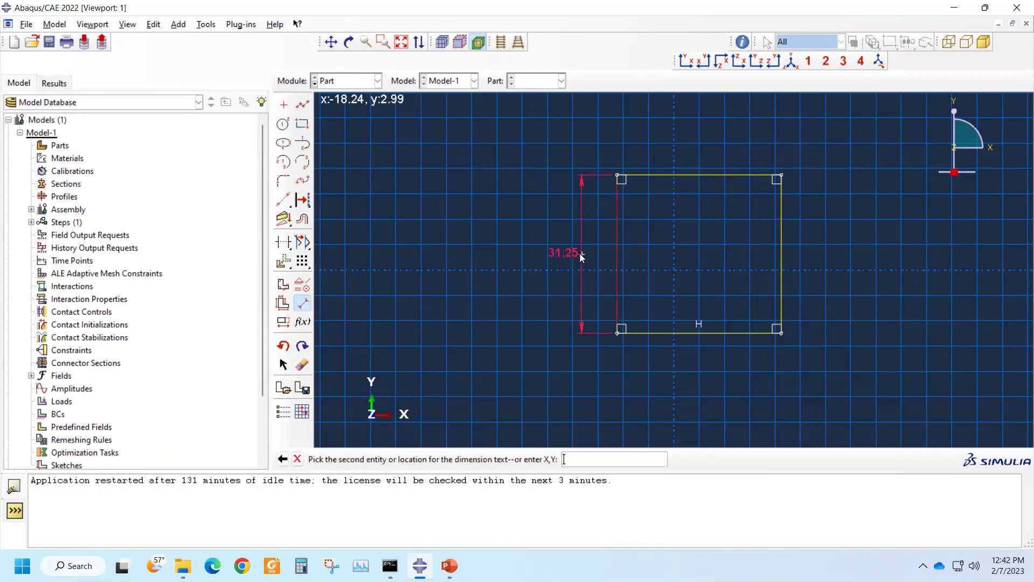
left_click(580, 253)
type("20")
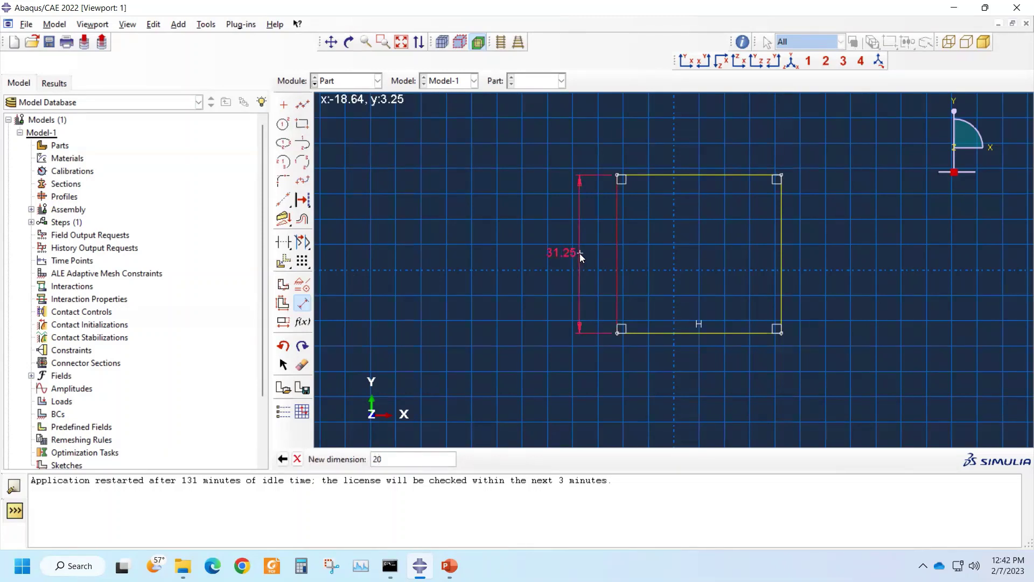
key("Return")
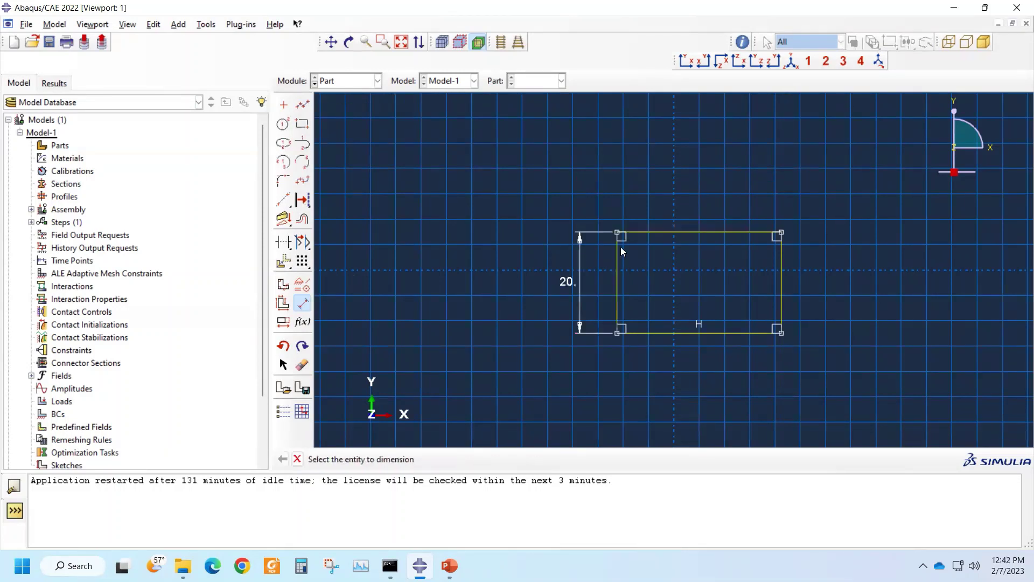
left_click(781, 281)
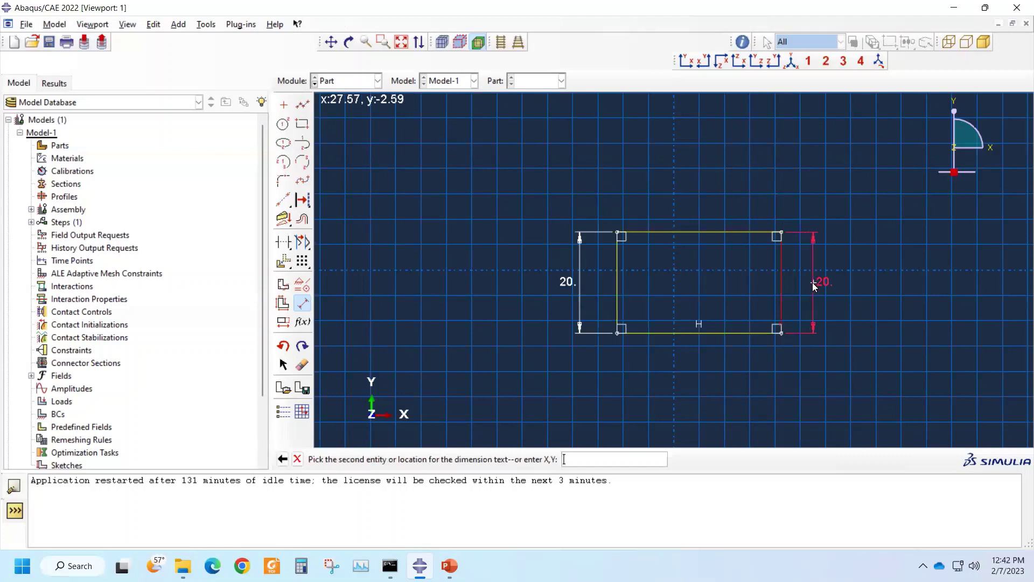
key("Escape")
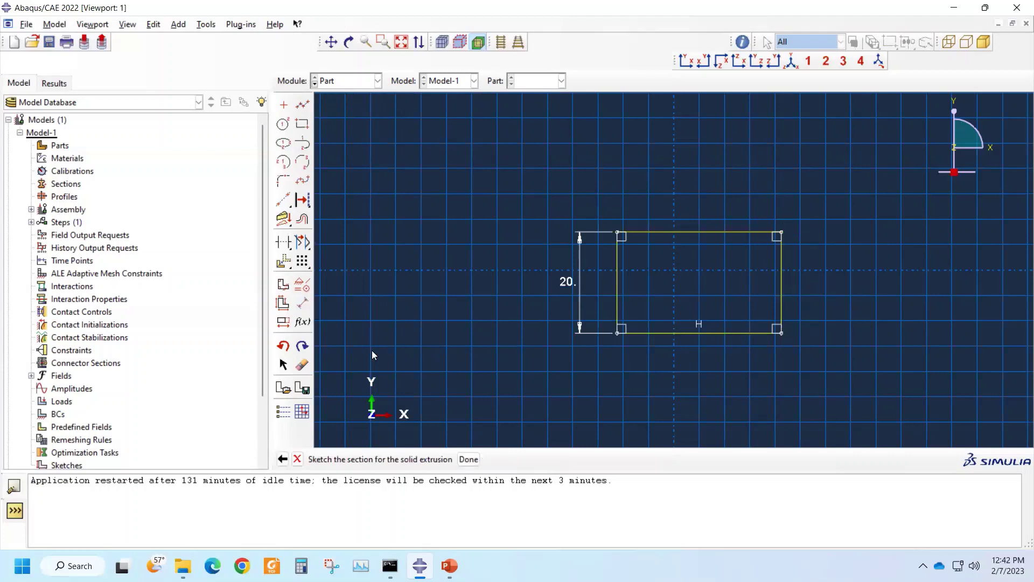
- Dimension the rectangle's lower horizontal edge and set its width to 20
left_click(302, 303)
left_click(668, 343)
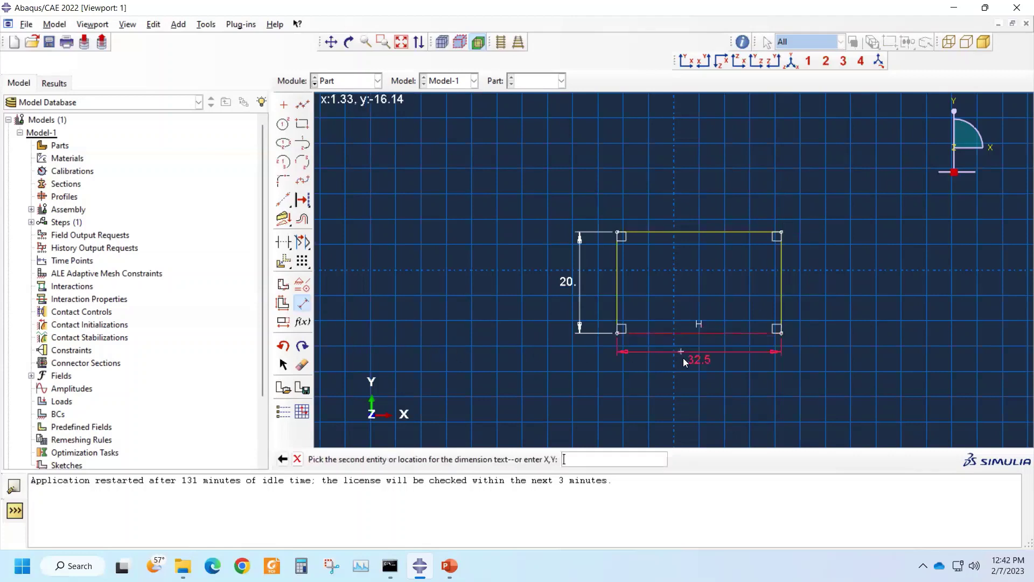
left_click(684, 362)
type("20")
key("Return")
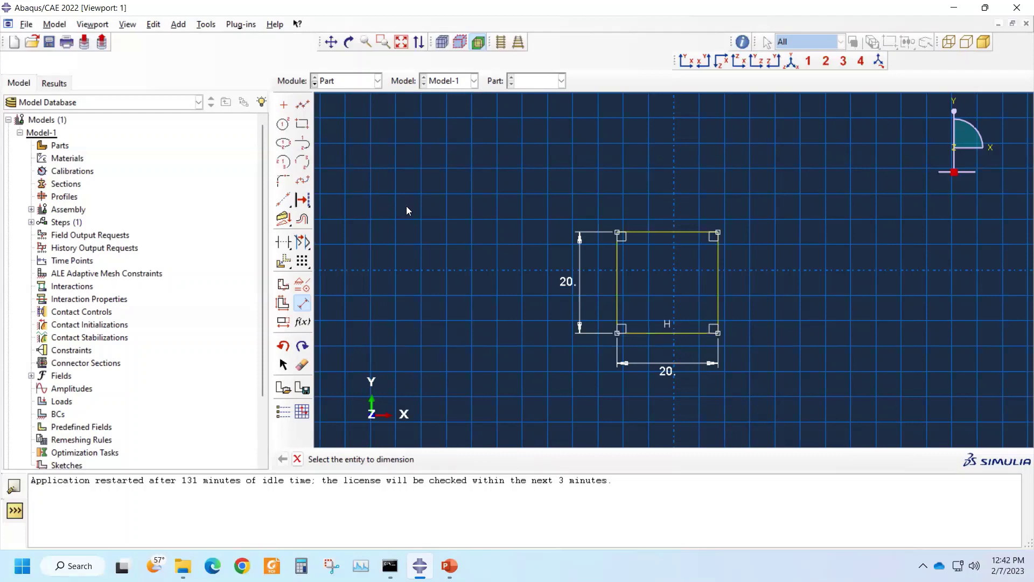
- Sketch a circle with a radius of about 3.54 inside the square, centred at about (0, -1.25)
left_click(283, 126)
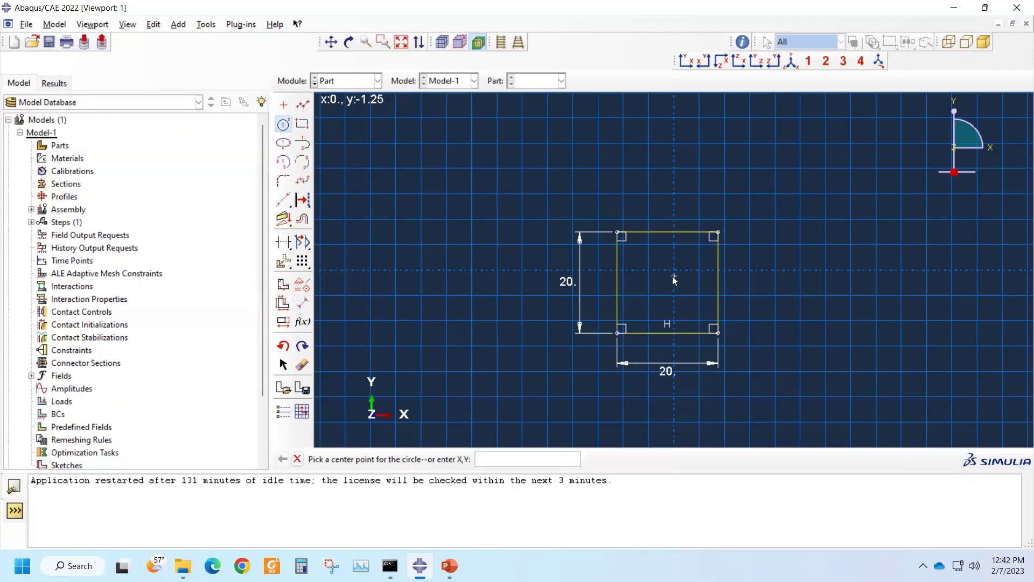
left_click(673, 276)
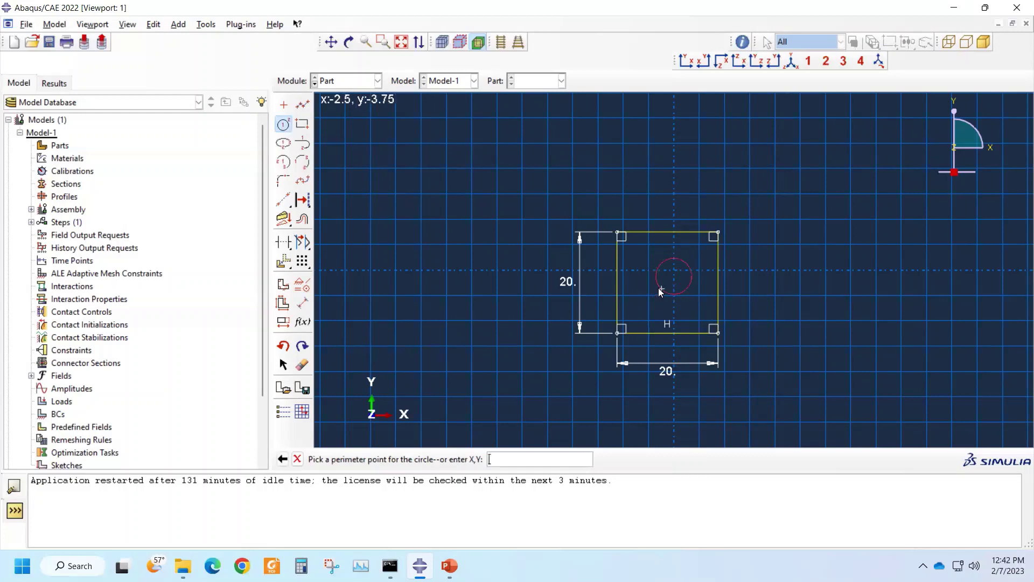
left_click(661, 288)
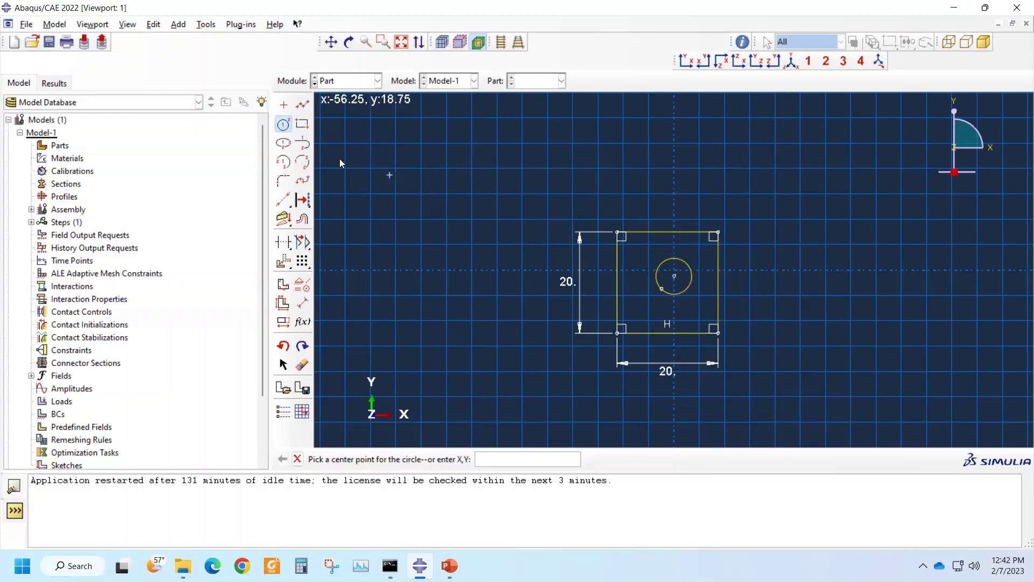
- Dimension the circle inside the square and set its radius to 5
left_click(302, 304)
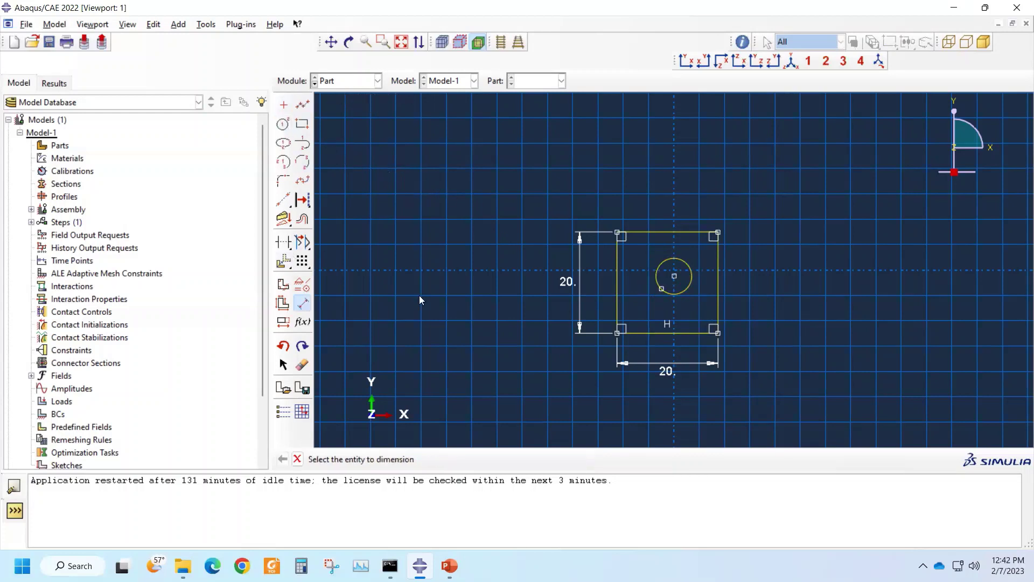
left_click(691, 277)
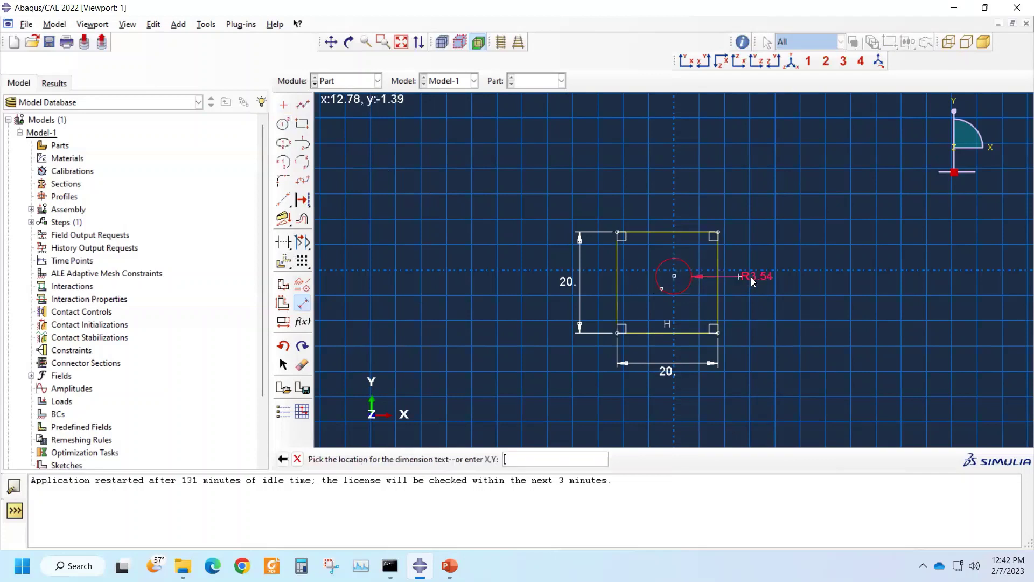
left_click(756, 278)
type("5")
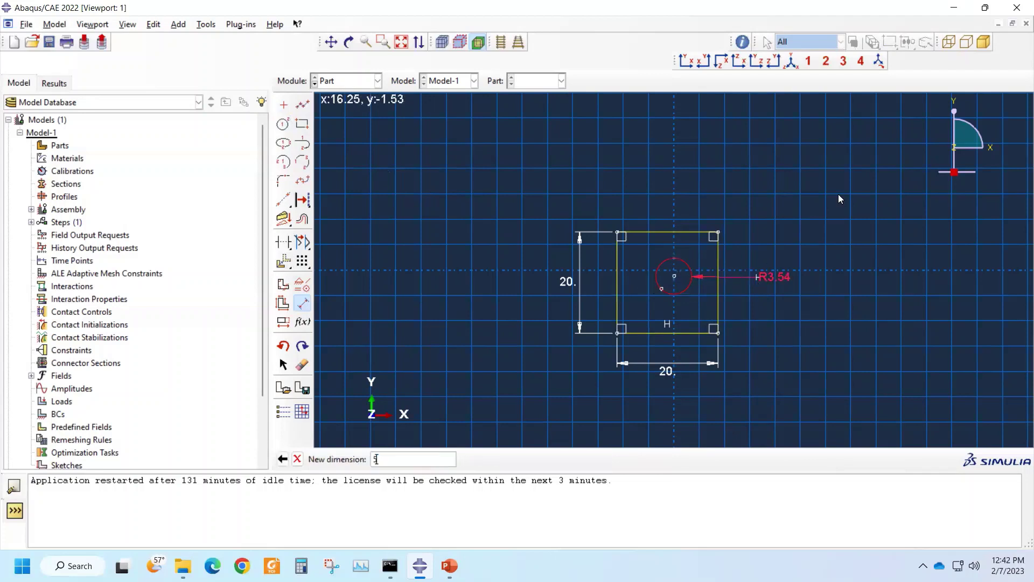
key("Return")
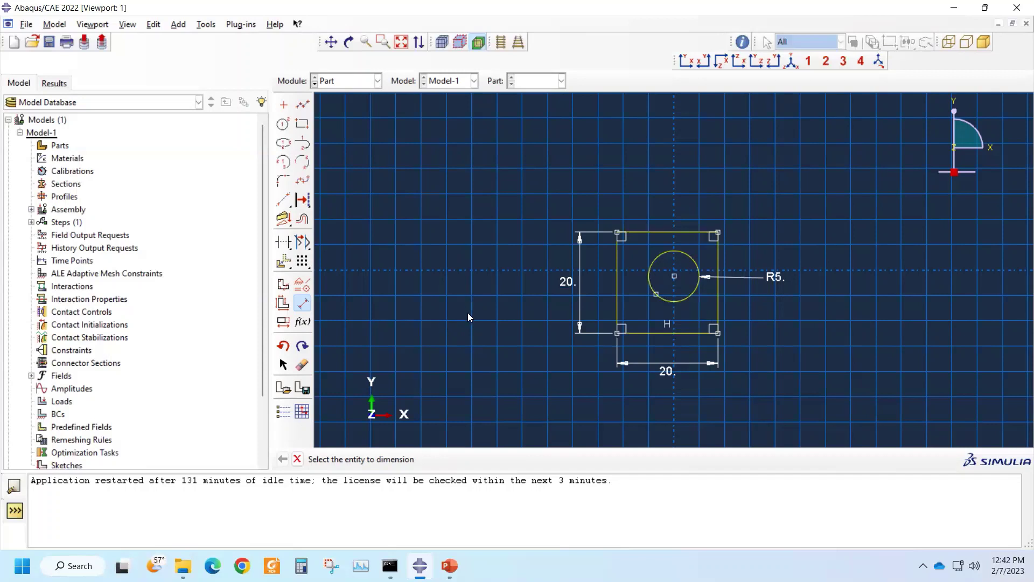
left_click(297, 459)
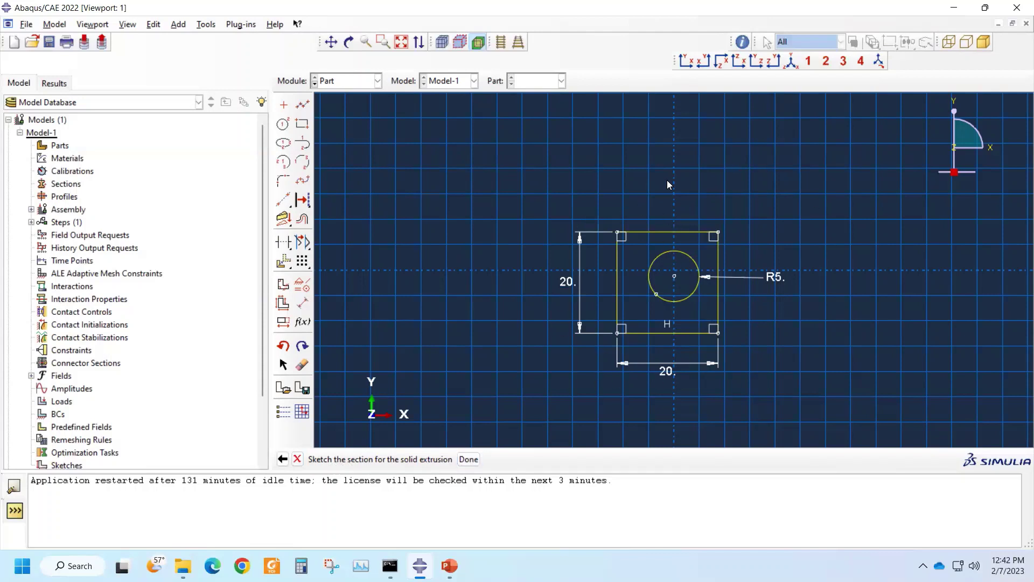
- Finish the section sketch and extrude it to a blind depth of 20 without twist or draft
left_click(469, 461)
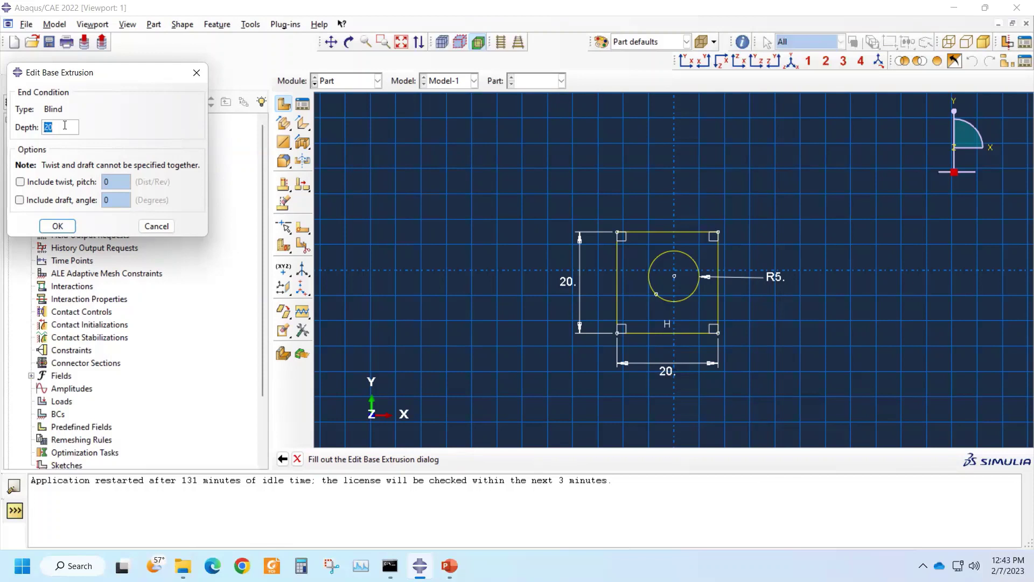
left_click(64, 225)
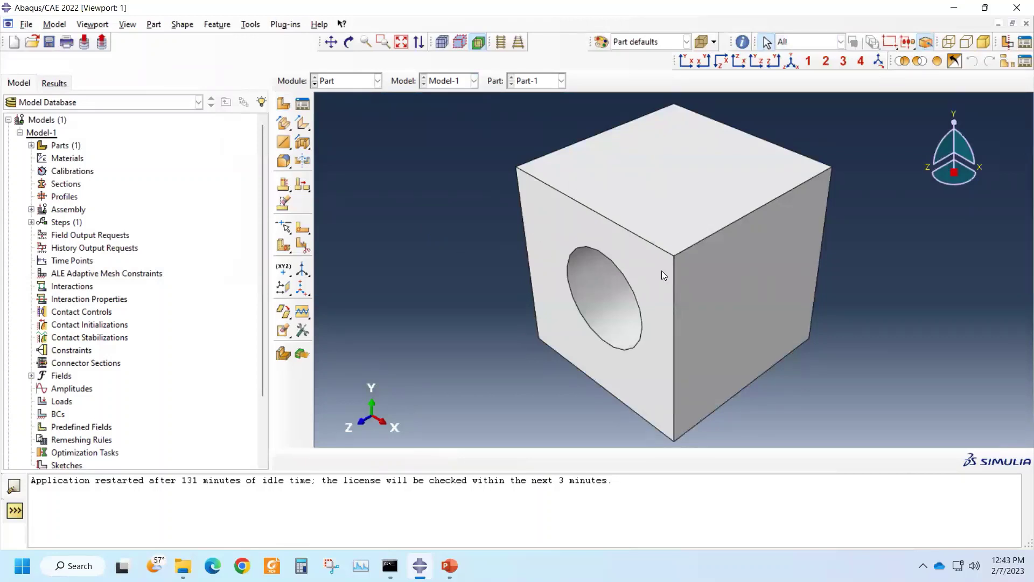
left_click(348, 43)
mouse_move(625, 308)
left_mouse_down()
mouse_move(711, 259)
mouse_move(750, 253)
mouse_move(859, 282)
mouse_move(709, 272)
mouse_move(665, 280)
mouse_move(636, 267)
mouse_move(778, 339)
mouse_move(852, 337)
mouse_move(811, 277)
mouse_move(679, 220)
mouse_move(713, 148)
left_mouse_up()
left_click(791, 62)
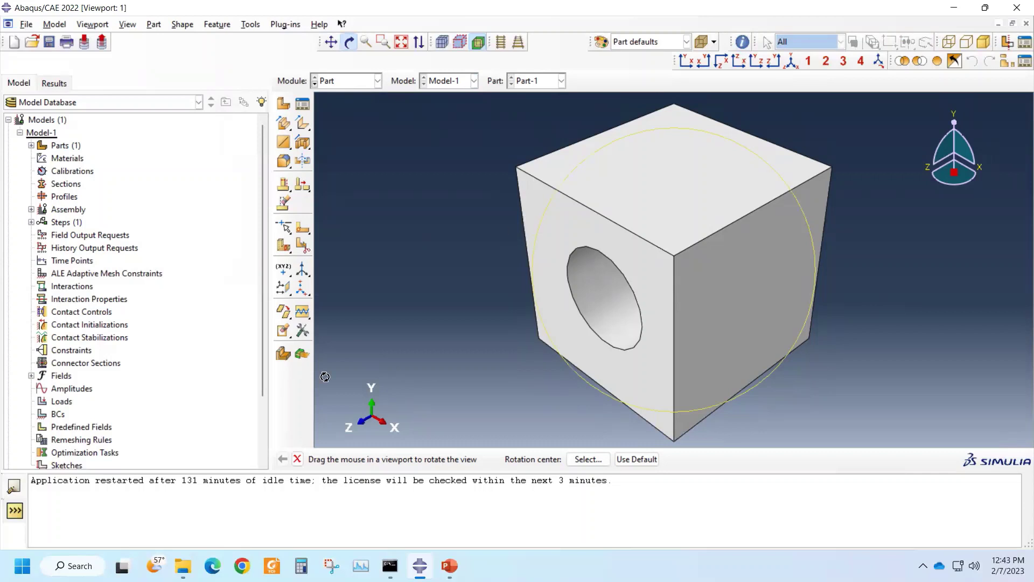
left_click(297, 459)
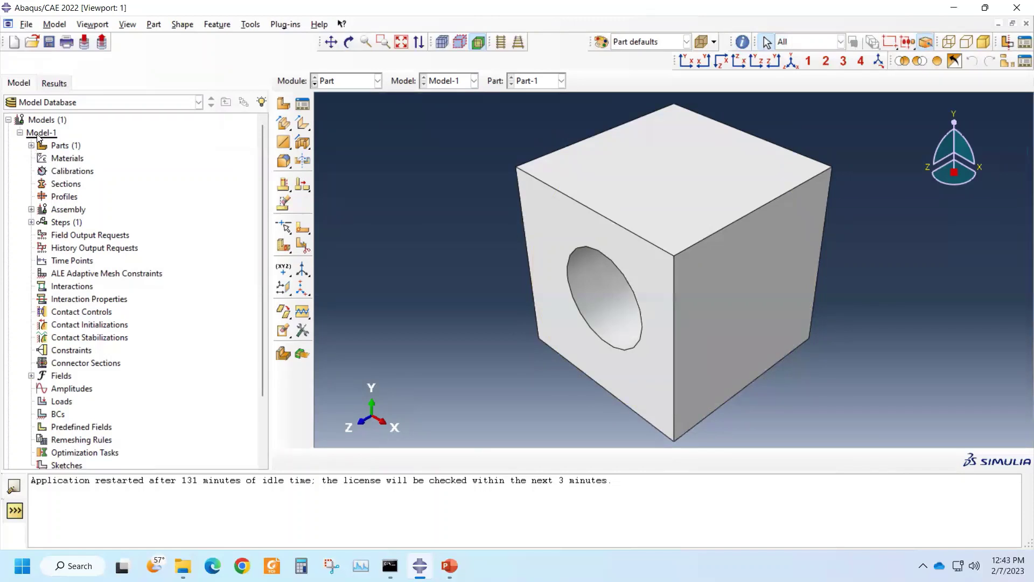
- Examine the editable parameters of the part's solid extrusion feature and close them without making changes
left_click(31, 146)
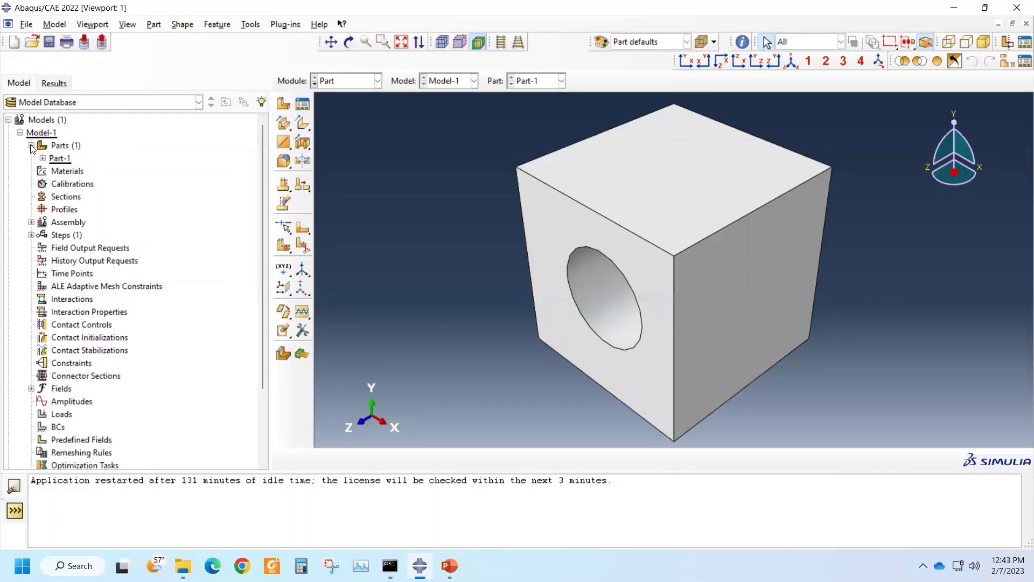
left_click(43, 158)
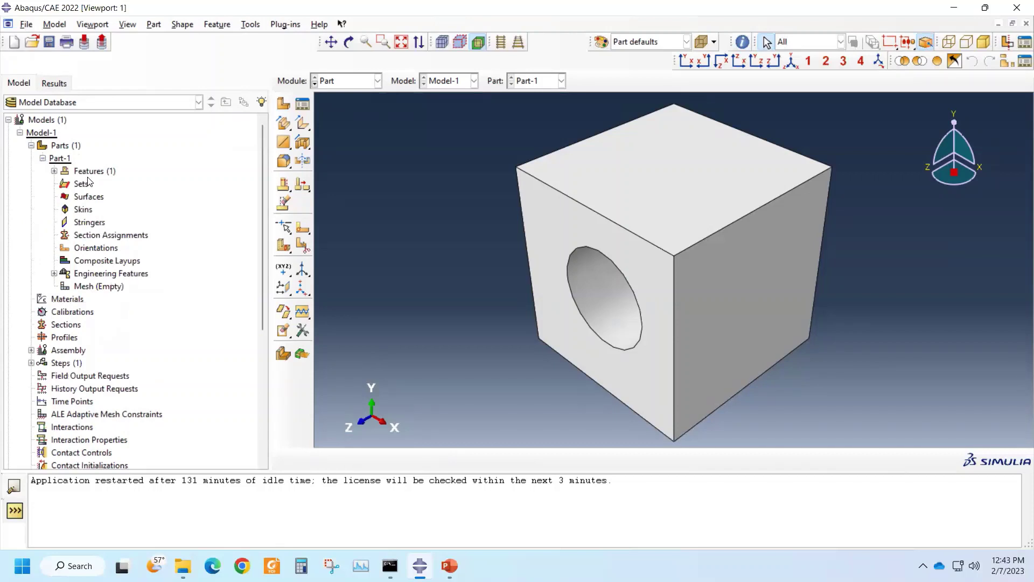
left_click(54, 171)
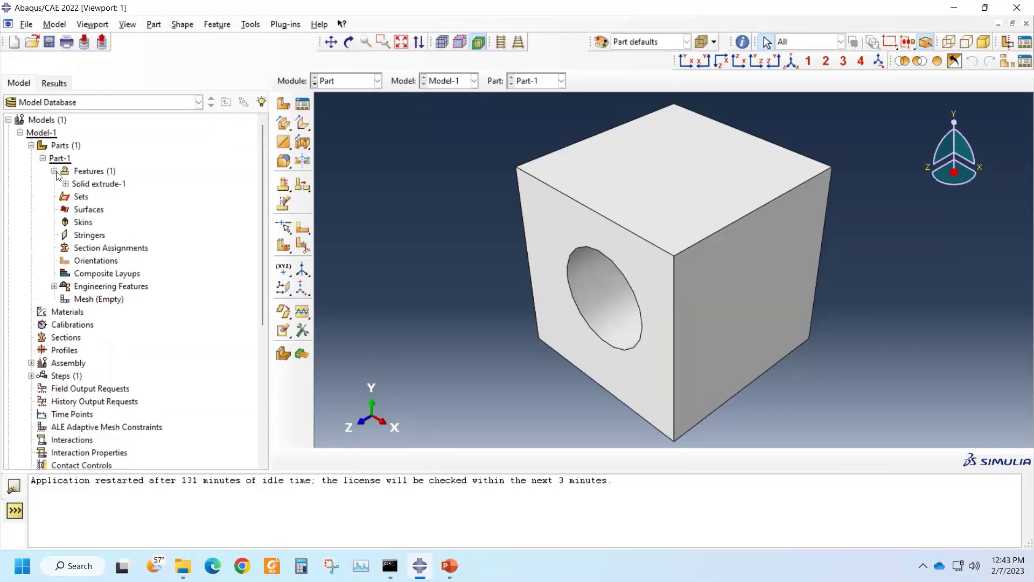
right_click(96, 184)
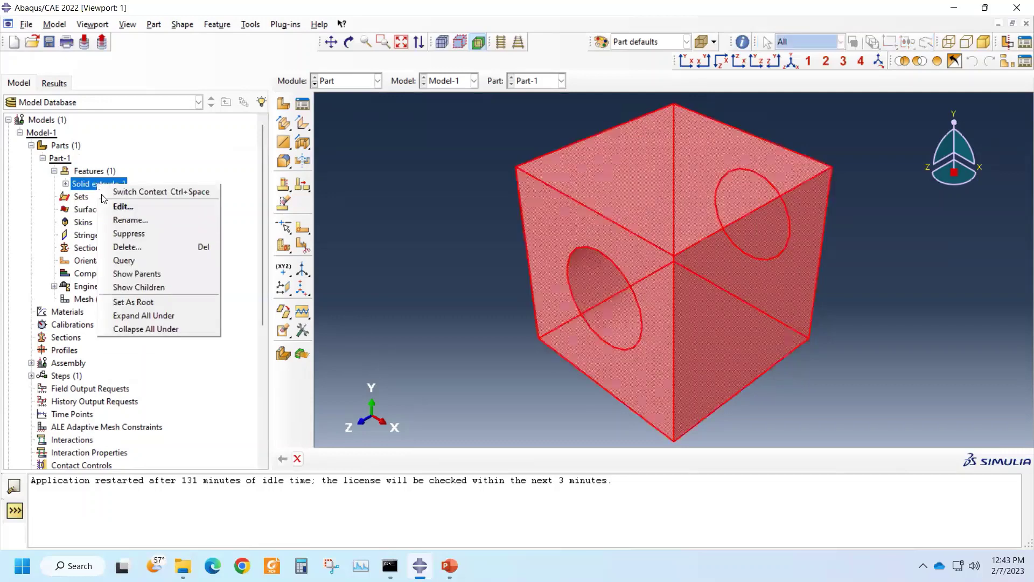
left_click(120, 208)
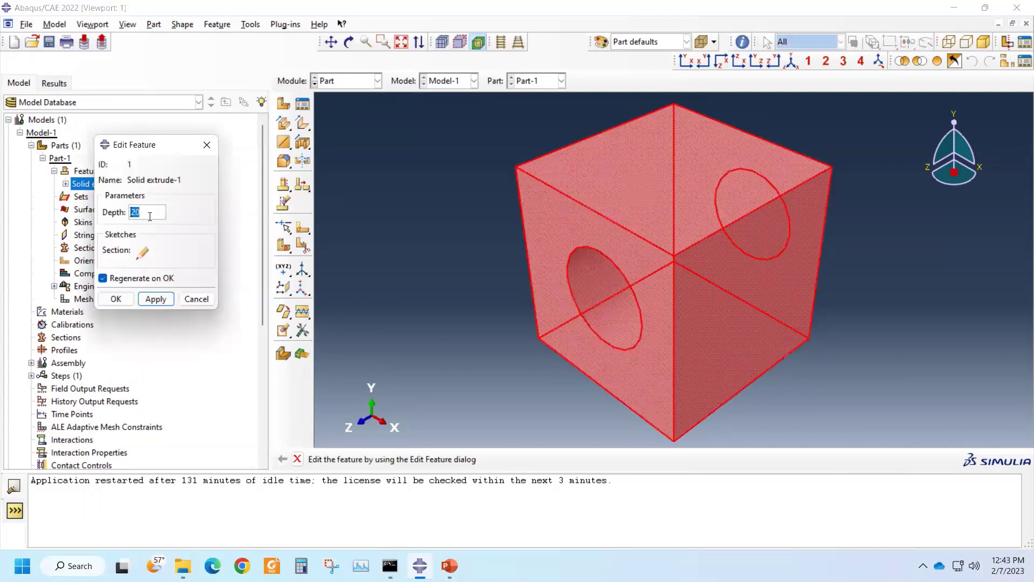
left_click(196, 299)
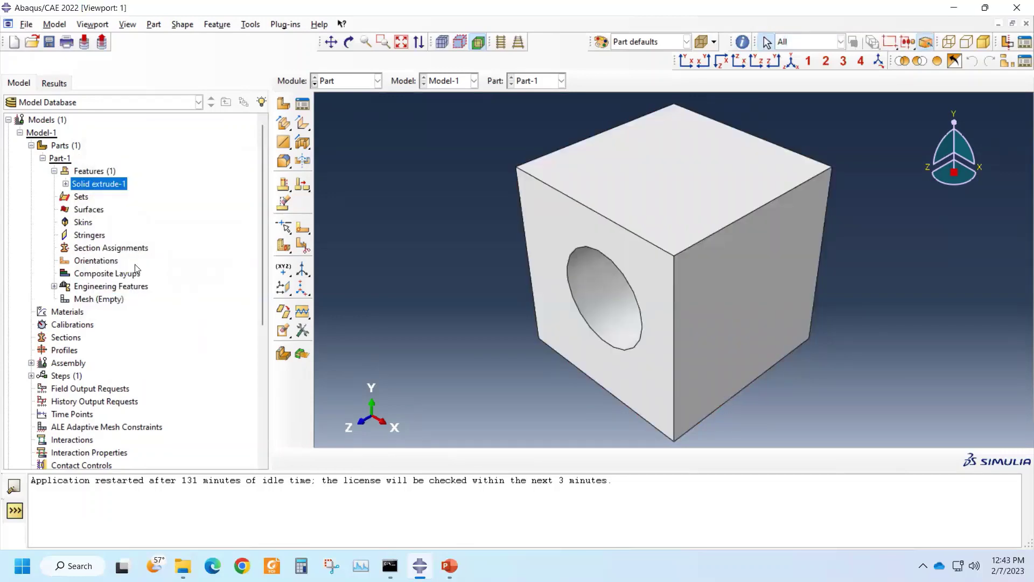
- Open the solid extrusion's section sketch for editing, finish it without changes, and regenerate the part's features
left_click(65, 184)
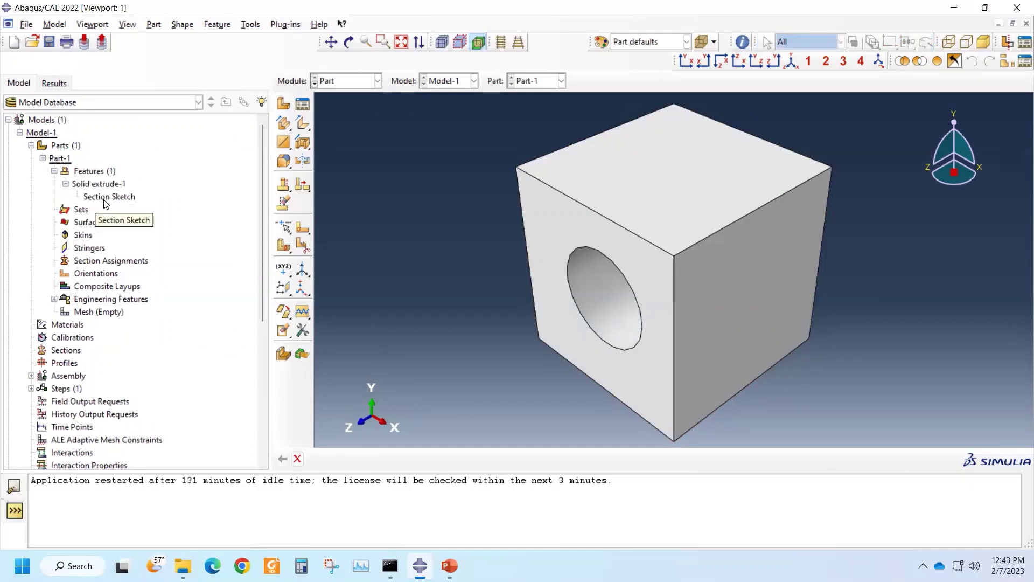
right_click(105, 201)
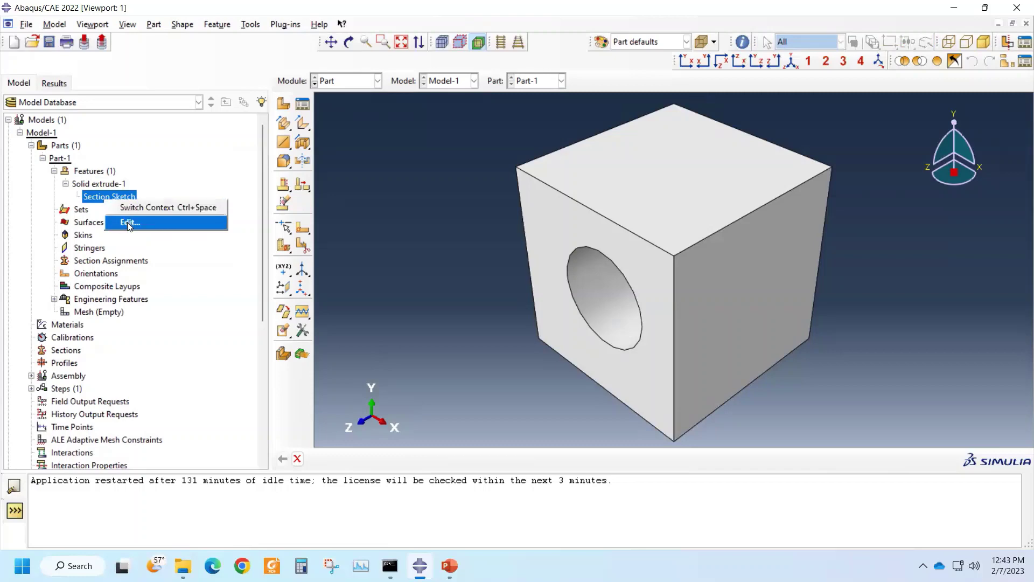
left_click(127, 222)
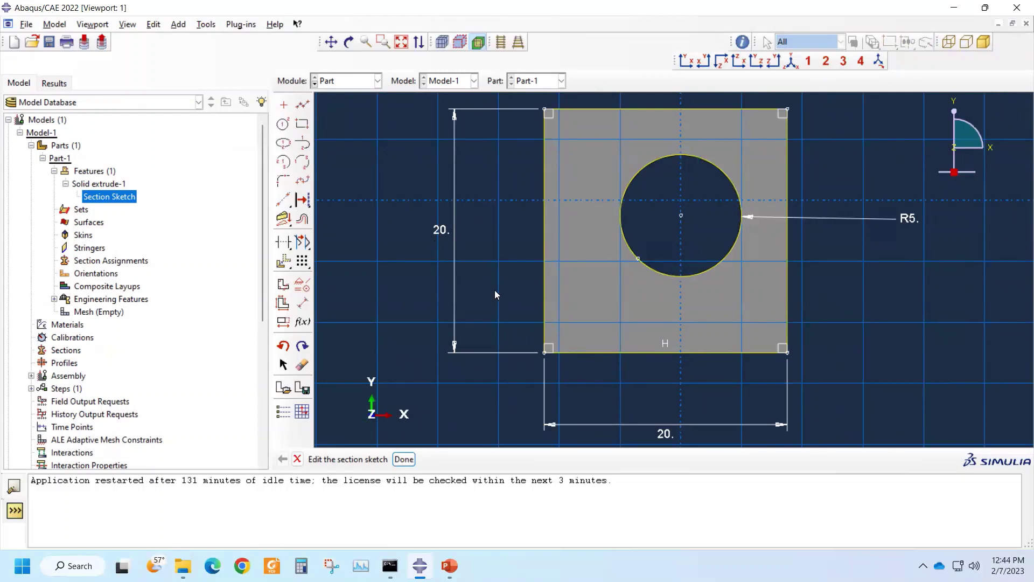
left_click(413, 457)
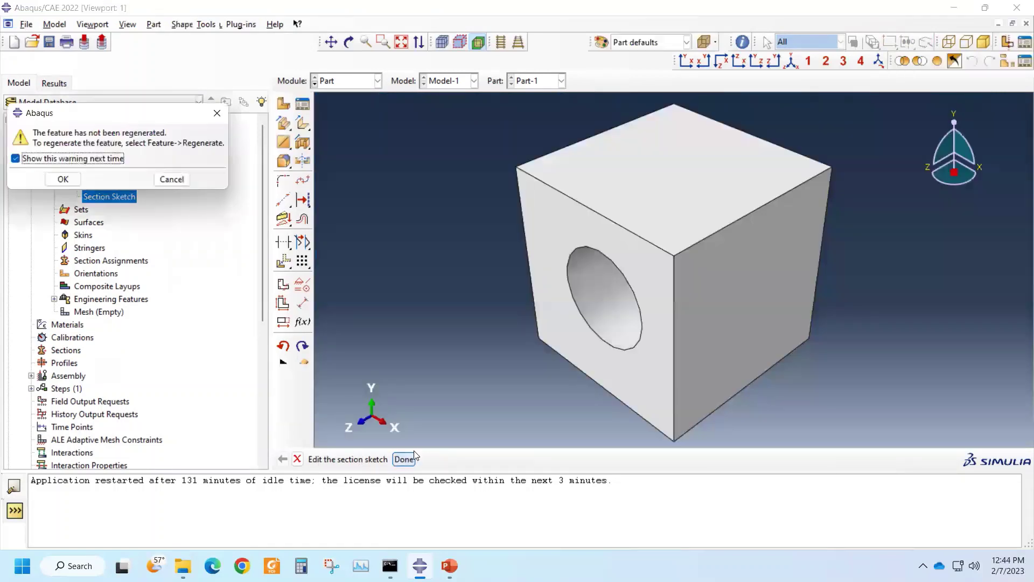
left_click(65, 178)
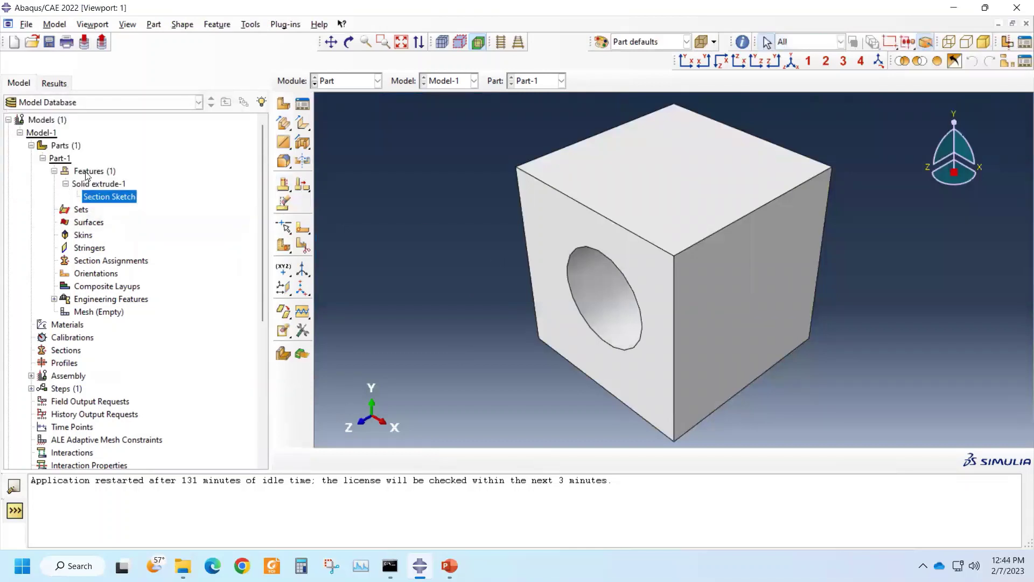
right_click(94, 174)
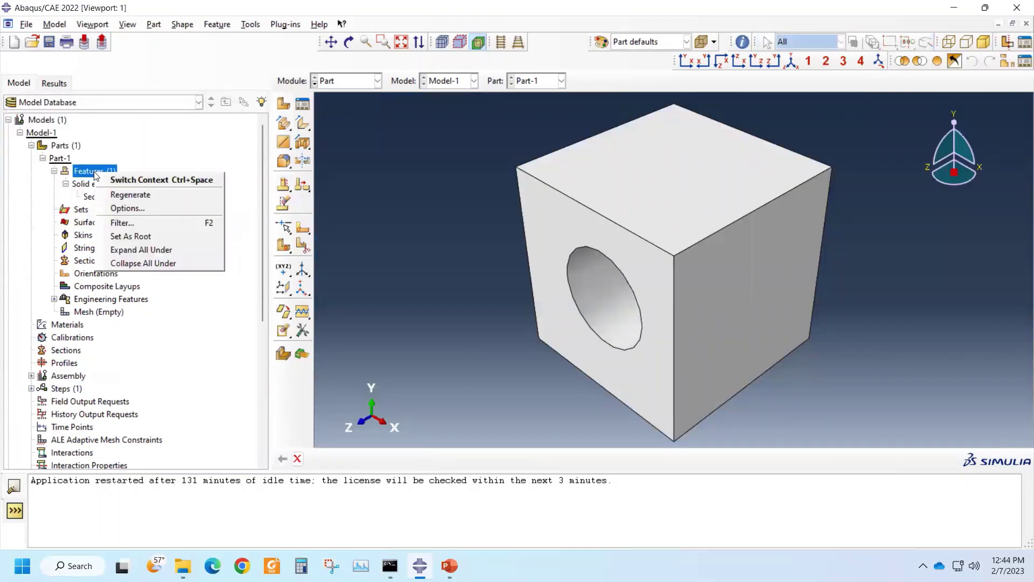
left_click(121, 194)
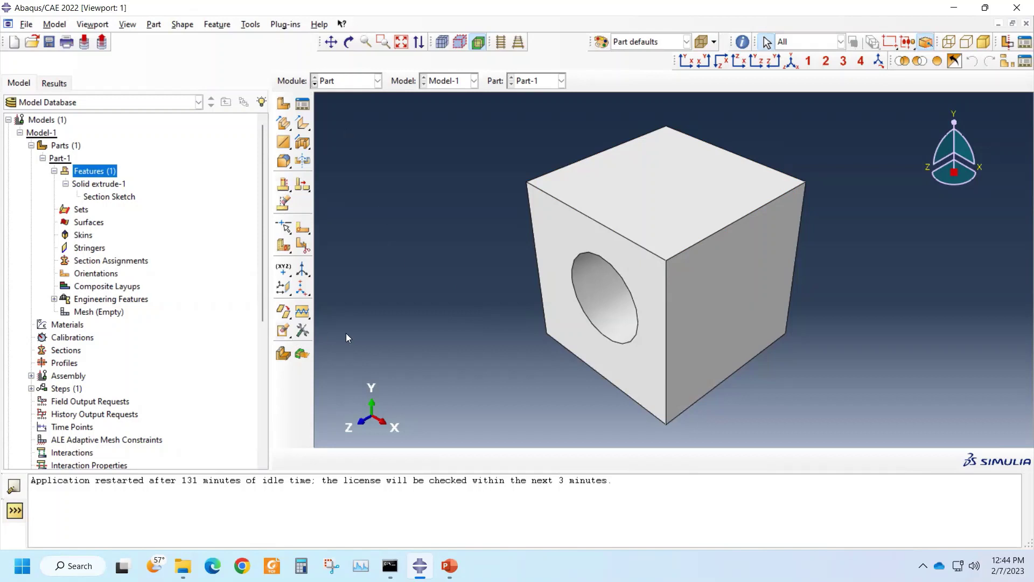
left_click(300, 146)
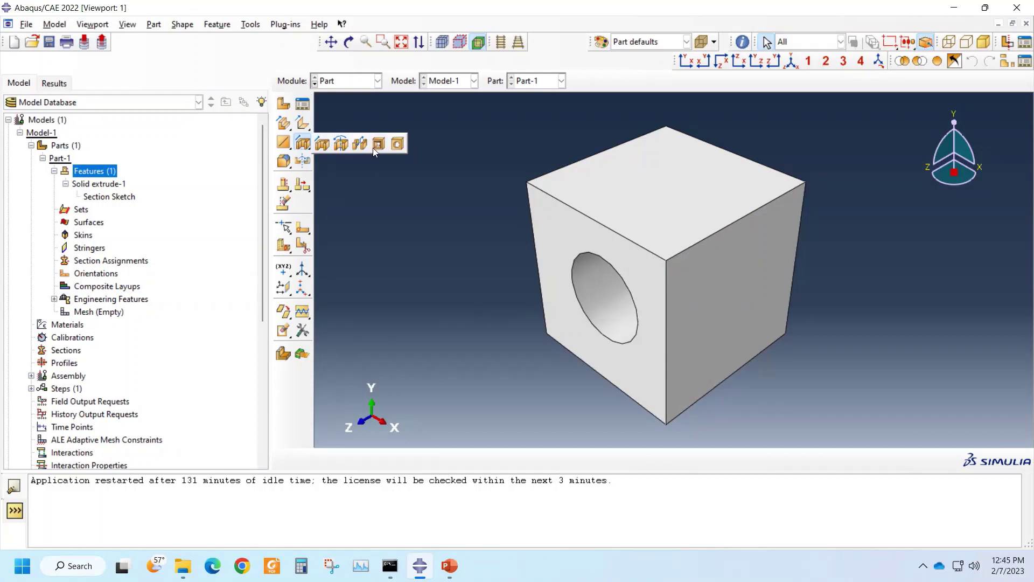
left_click(280, 144)
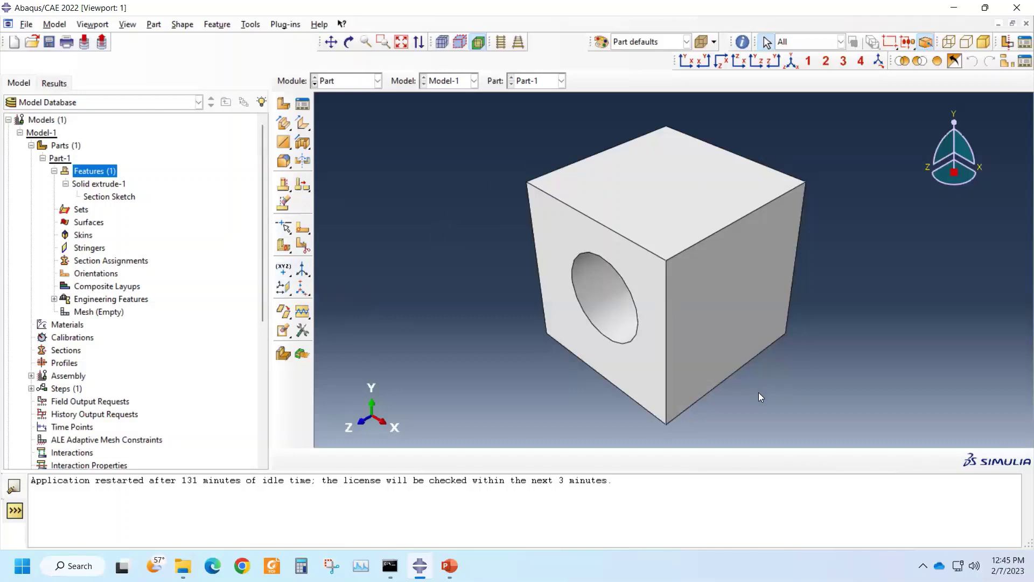
left_click(666, 381)
left_click(675, 309)
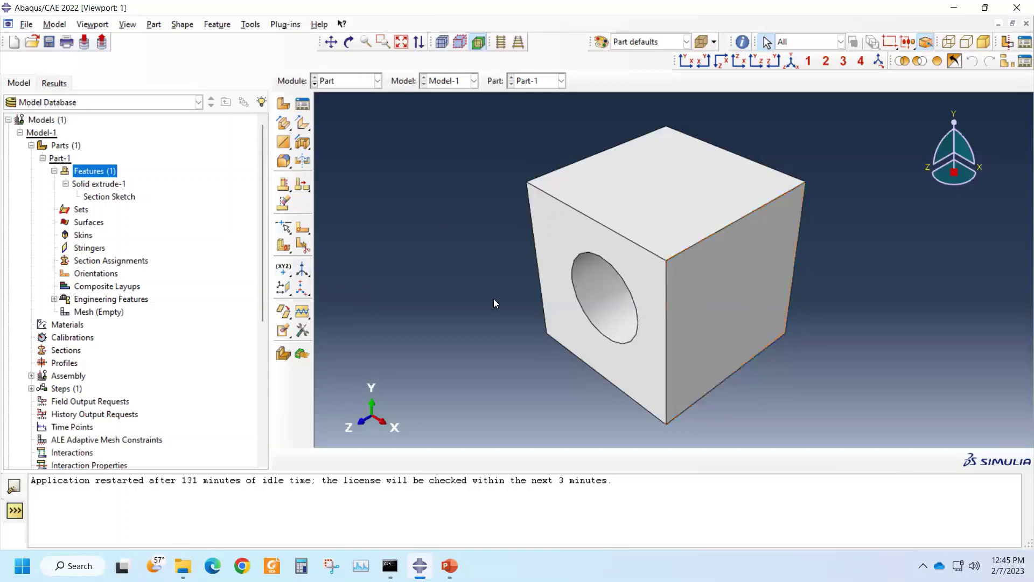